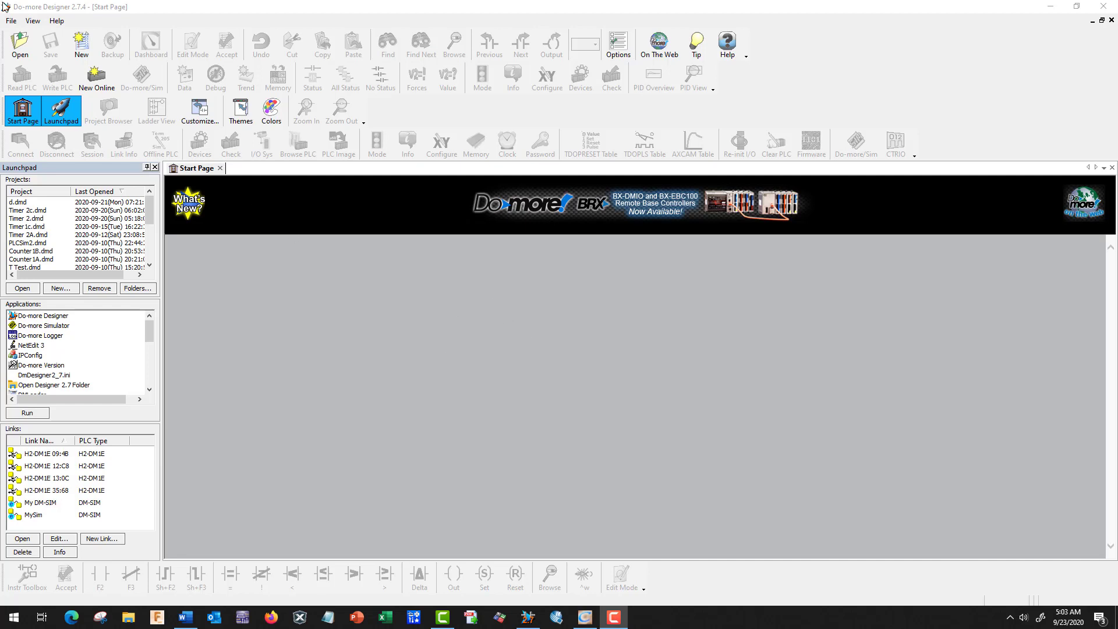
- Start a new online project via File > New Project > Online to choose a PLC connection
{"action": "left_click", "coordinate": [11, 21]}
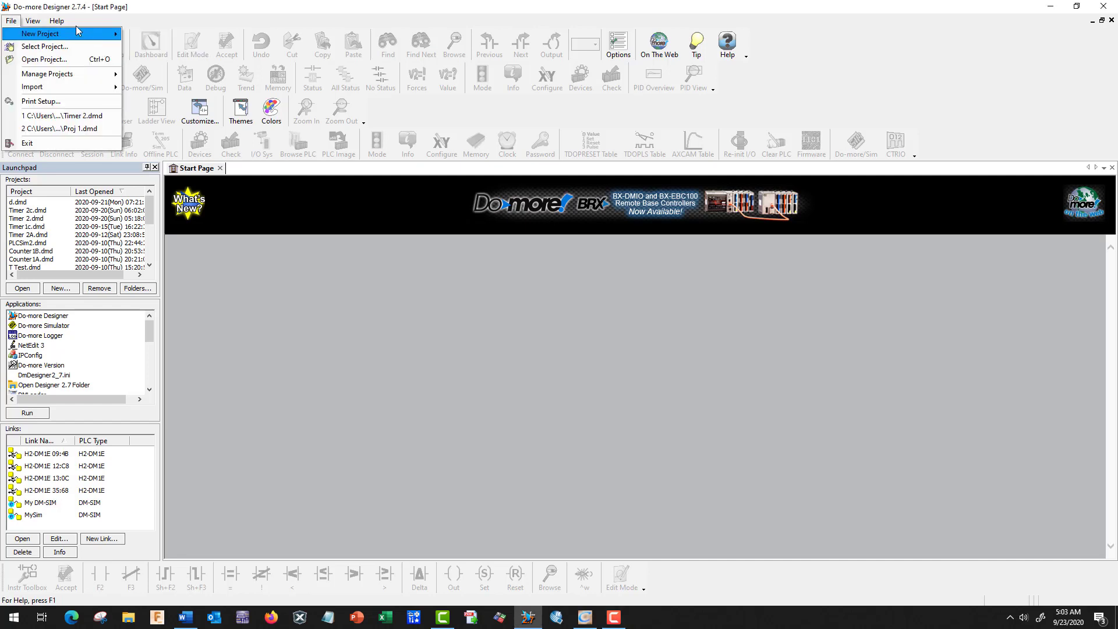
{"action": "mouse_move", "coordinate": [100, 41]}
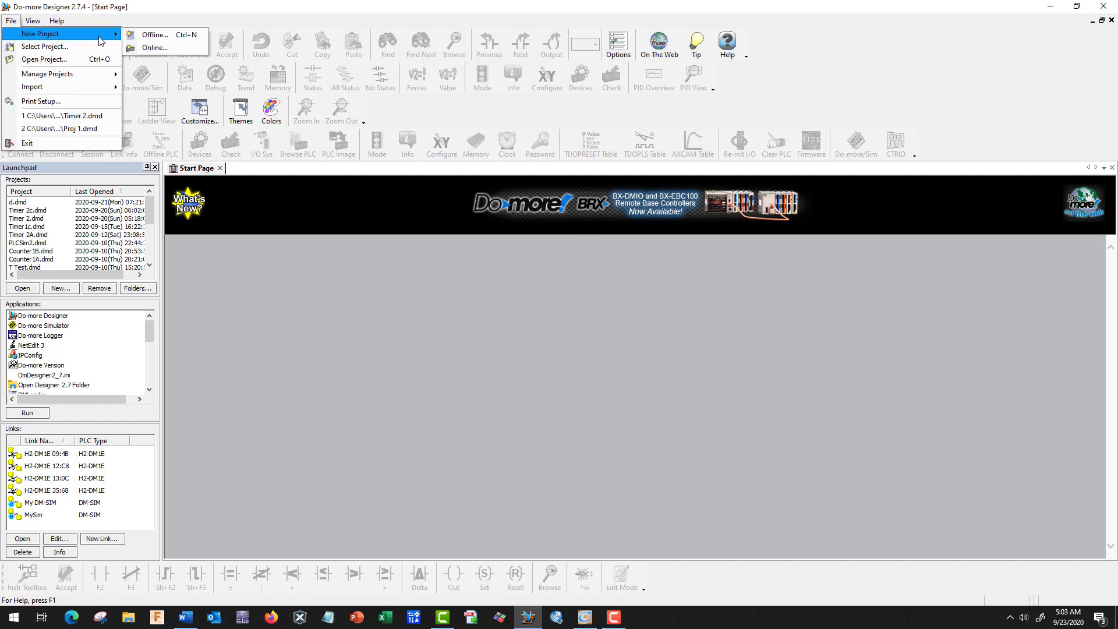
{"action": "left_click", "coordinate": [169, 50]}
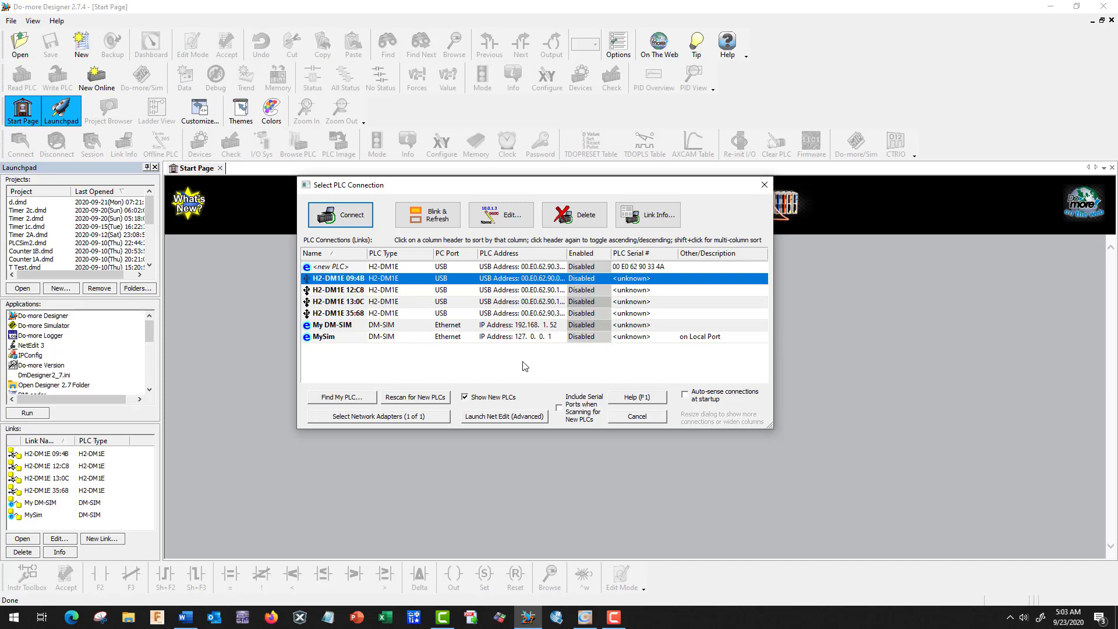
- Find the attached H2-DM1E over USB and create a new link to it named 'a'
{"action": "left_click", "coordinate": [348, 398]}
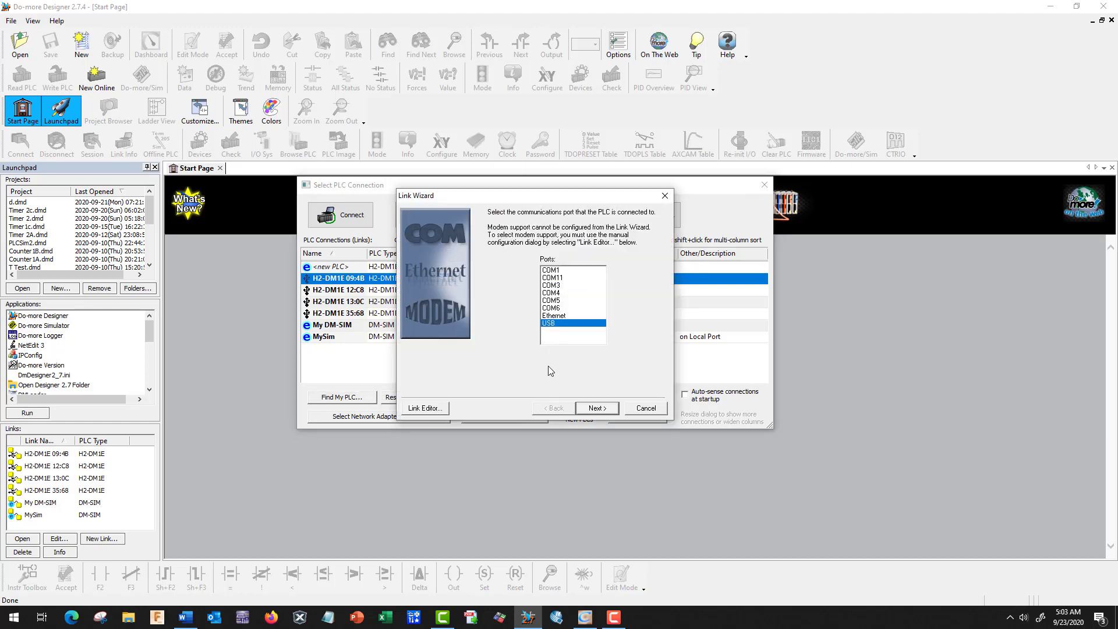
{"action": "left_click", "coordinate": [597, 407]}
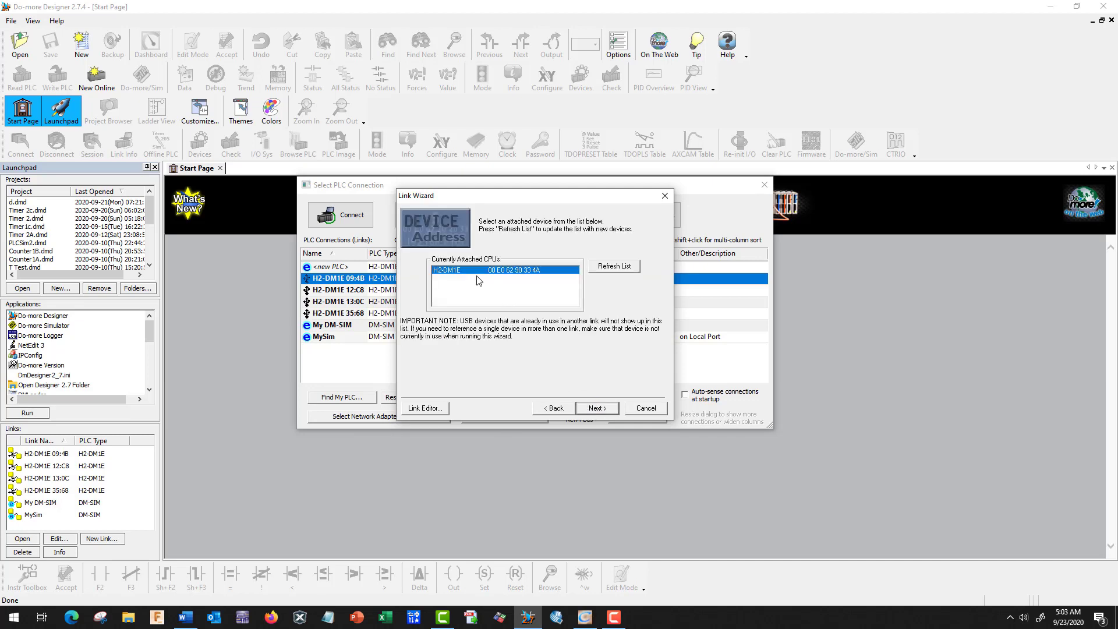
{"action": "left_click", "coordinate": [613, 268]}
{"action": "left_click", "coordinate": [603, 409]}
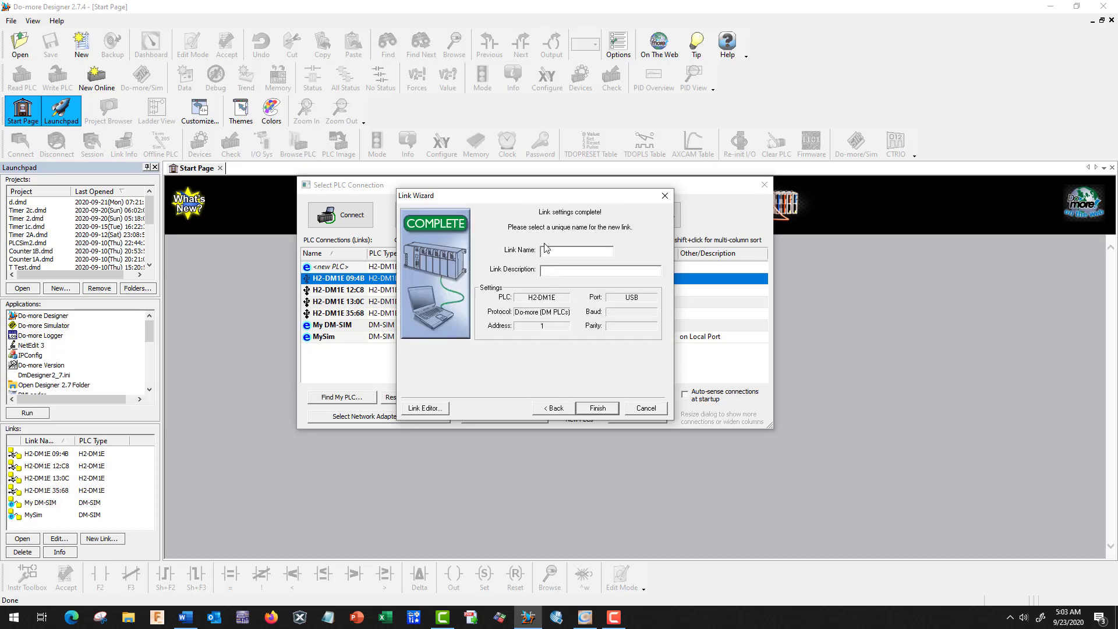
{"action": "type", "text": "a"}
{"action": "left_click", "coordinate": [597, 408]}
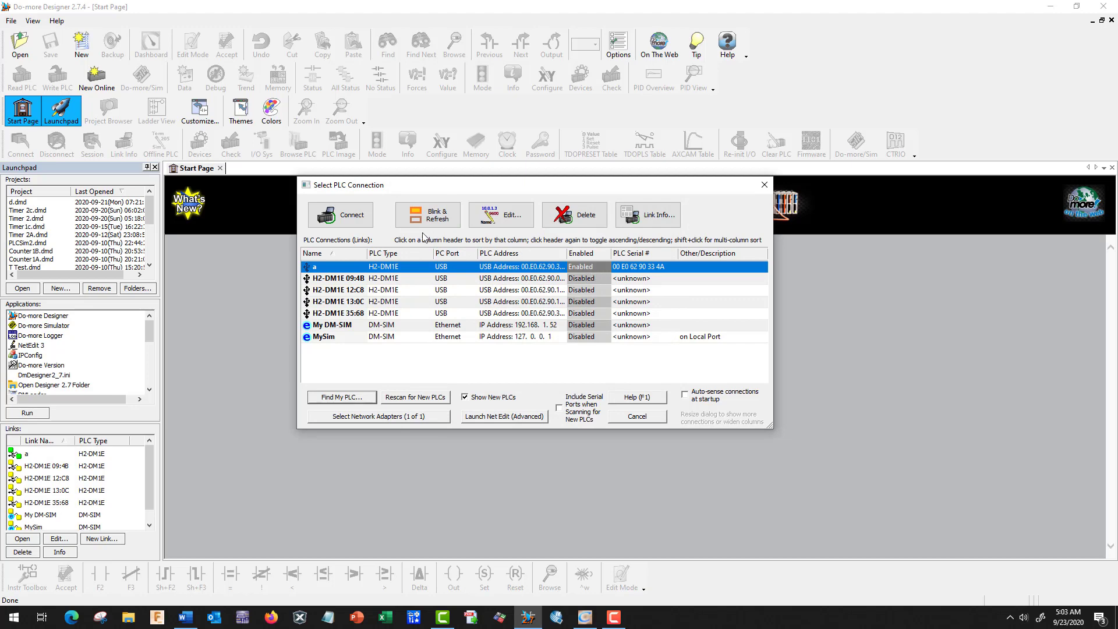
- Connect over link 'a' and skip PLC clock setup to open the $Main ladder online
{"action": "left_click", "coordinate": [351, 217]}
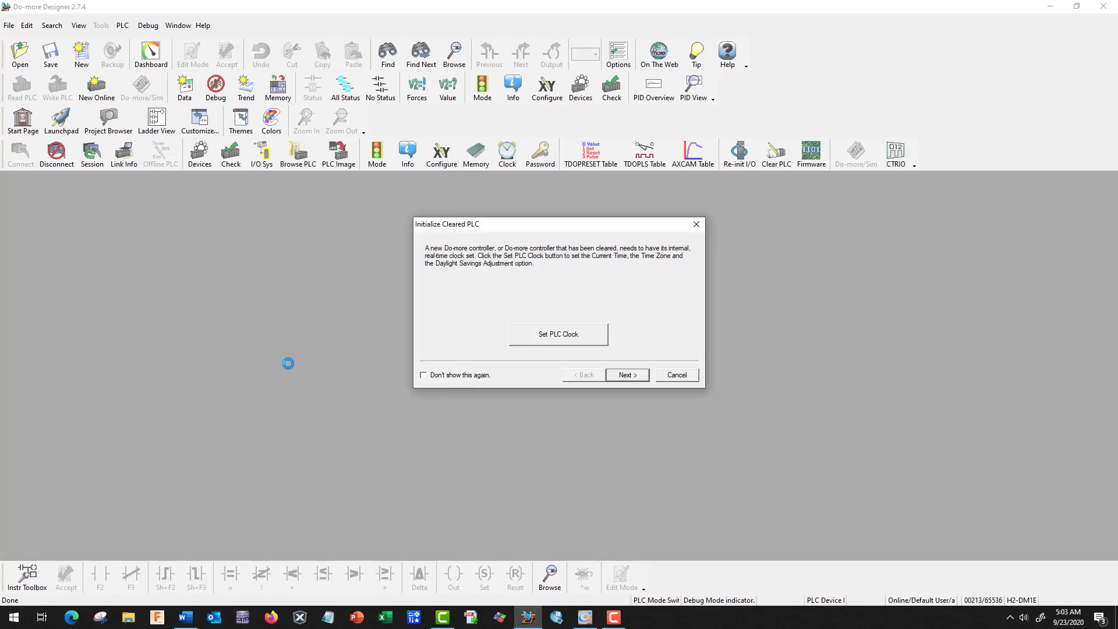
{"action": "left_click", "coordinate": [627, 375]}
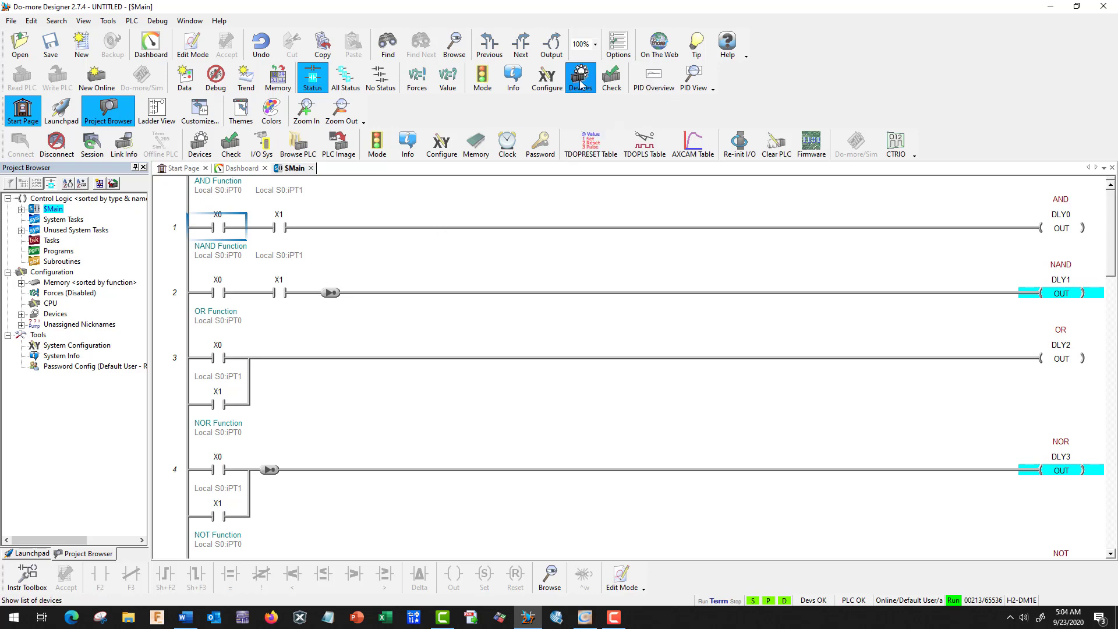
- Set the H2-DM1E internal serial port to 38400 baud, 8 data bits, 1 stop bit, no parity
{"action": "left_click", "coordinate": [547, 76]}
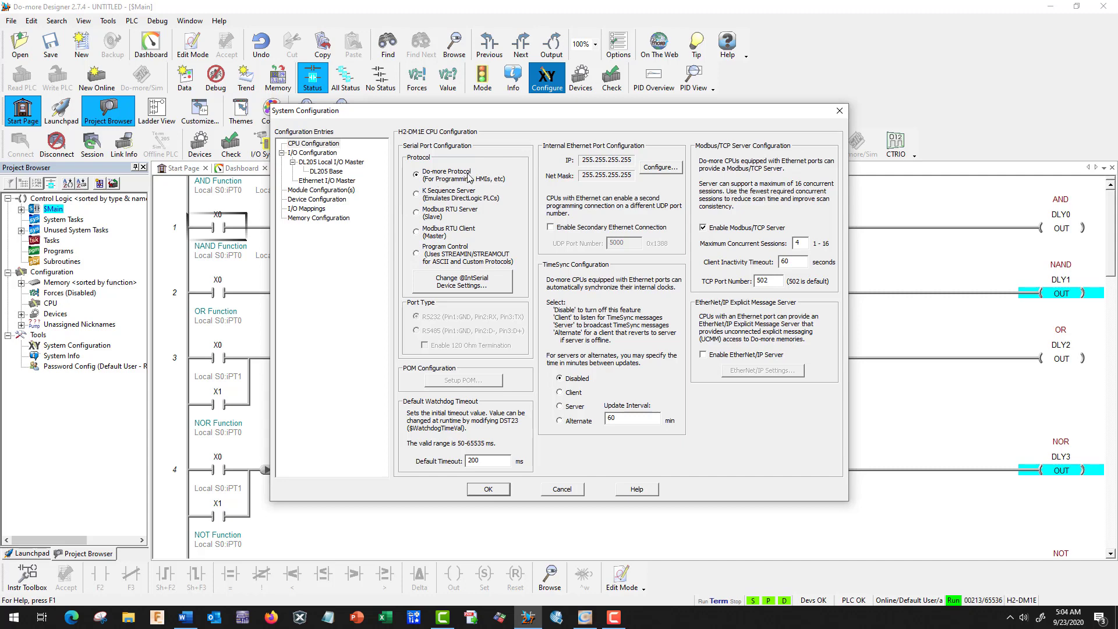
{"action": "left_click", "coordinate": [470, 286]}
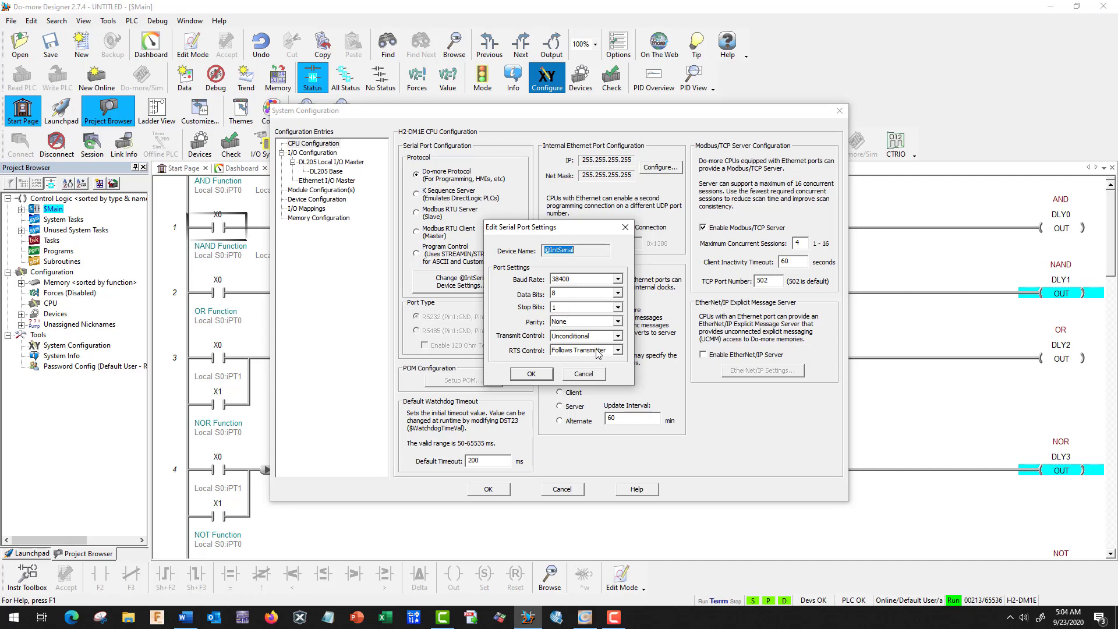
{"action": "left_click", "coordinate": [541, 375]}
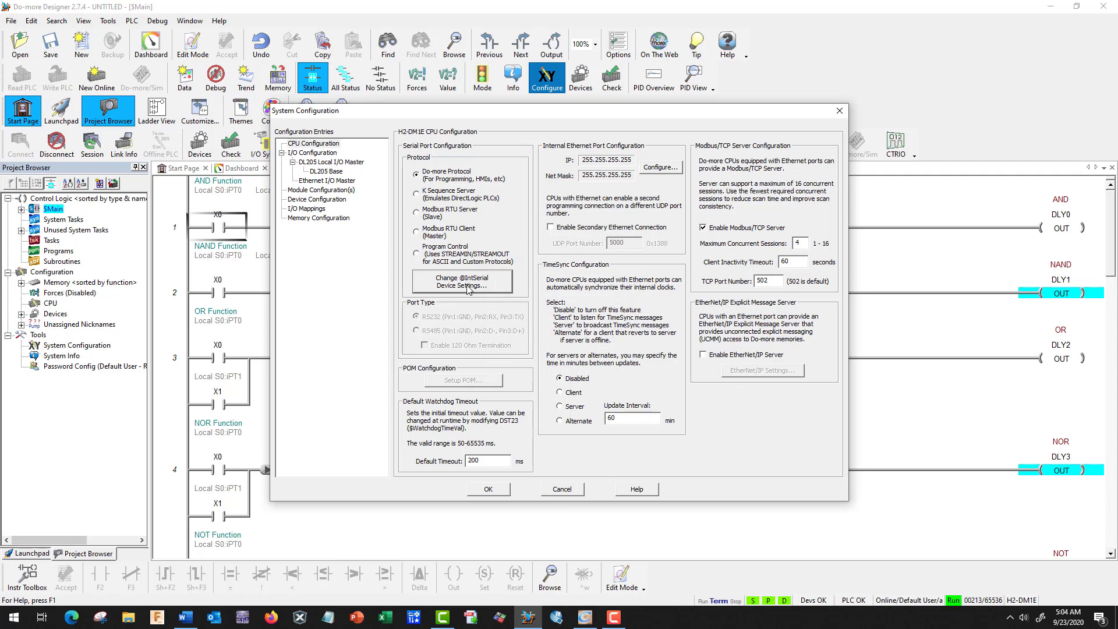
- Review the I/O configuration and change the DL205 base size to 6 Slot
{"action": "left_click", "coordinate": [317, 153]}
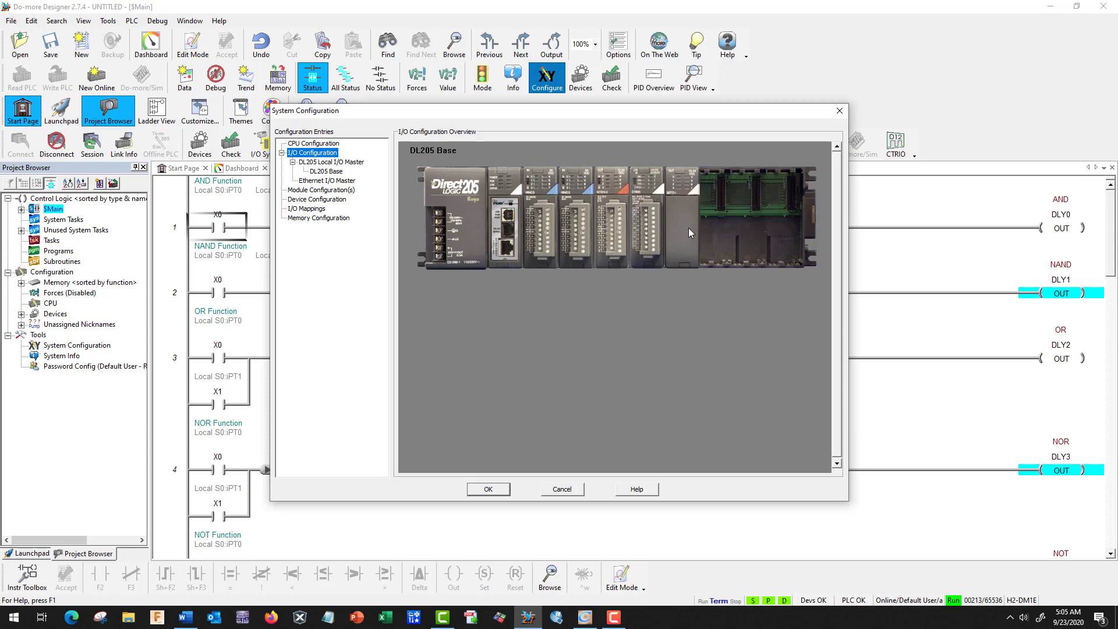
{"action": "left_click", "coordinate": [342, 163]}
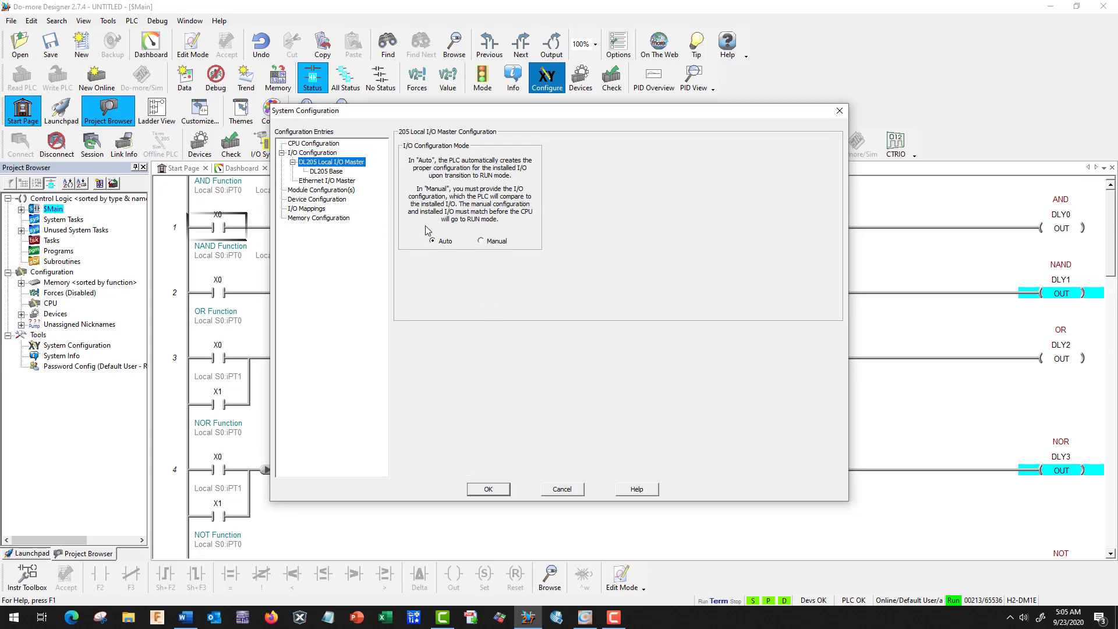
{"action": "left_click", "coordinate": [333, 171]}
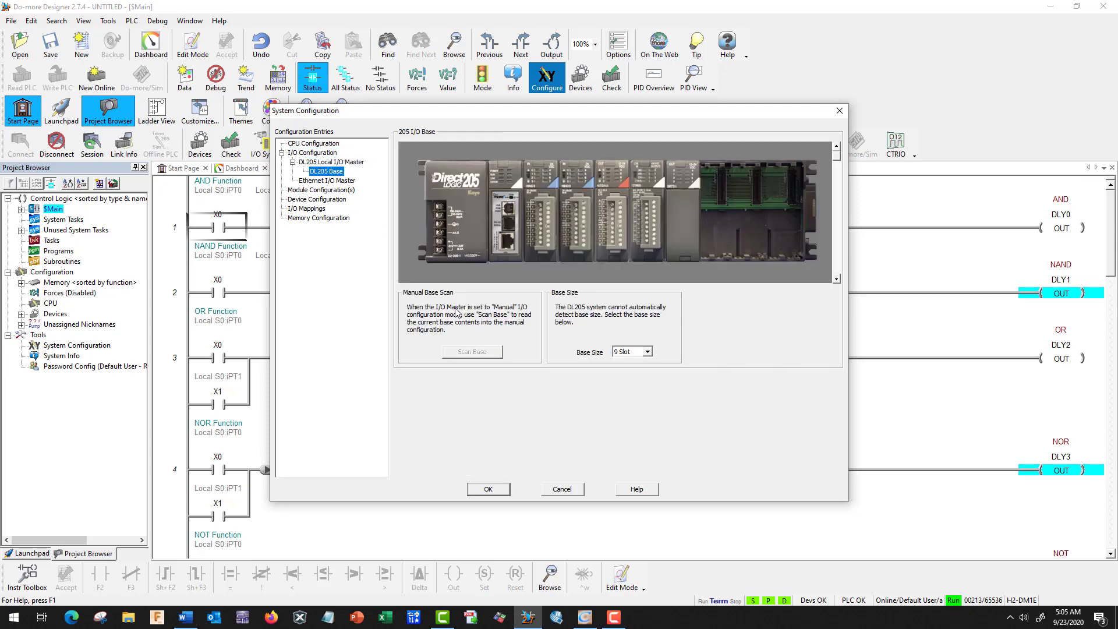
{"action": "left_click", "coordinate": [646, 353]}
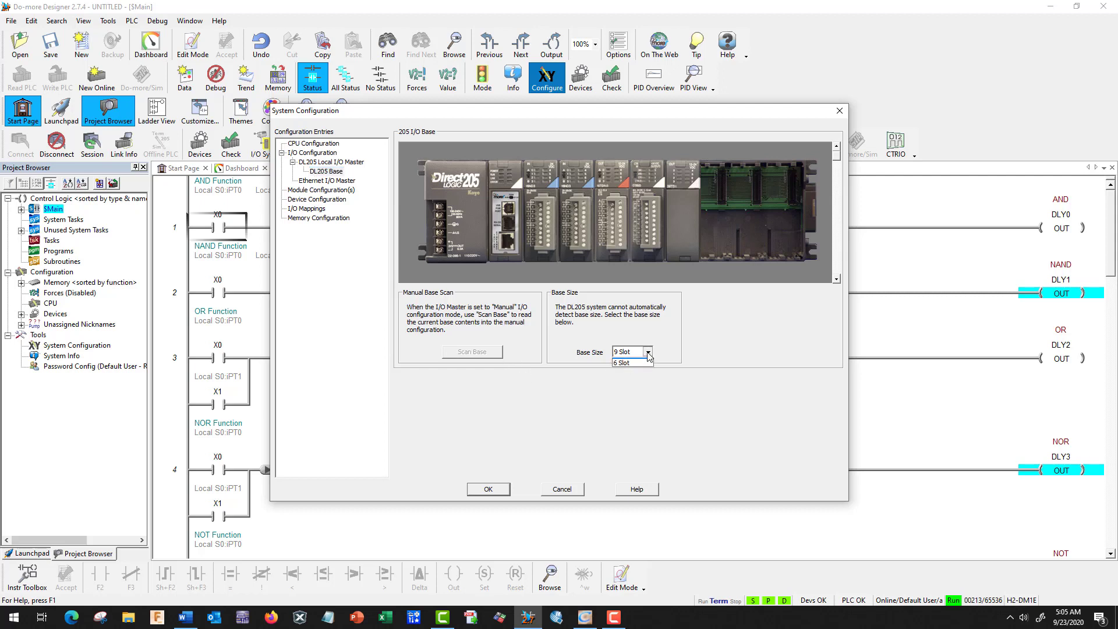
{"action": "left_click", "coordinate": [641, 377]}
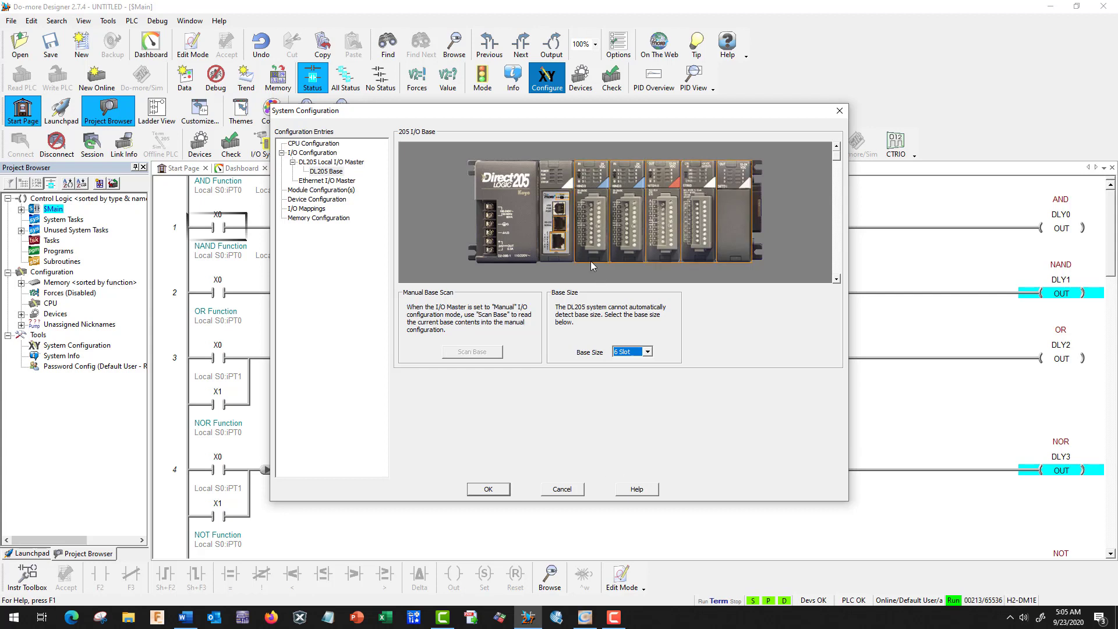
{"action": "mouse_move", "coordinate": [595, 244]}
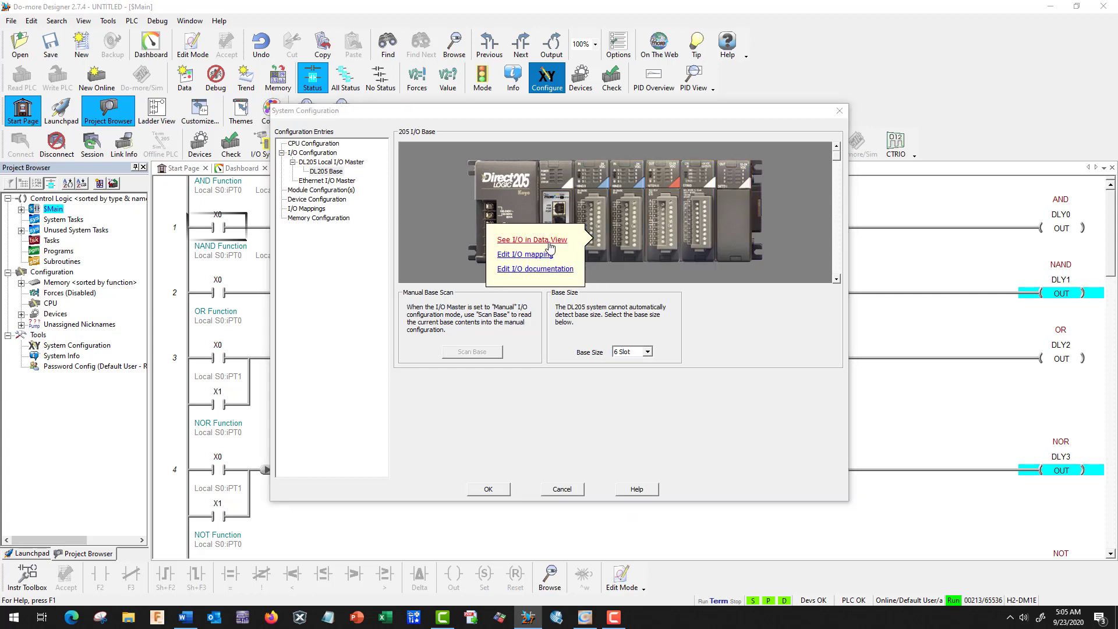
{"action": "left_click", "coordinate": [540, 432]}
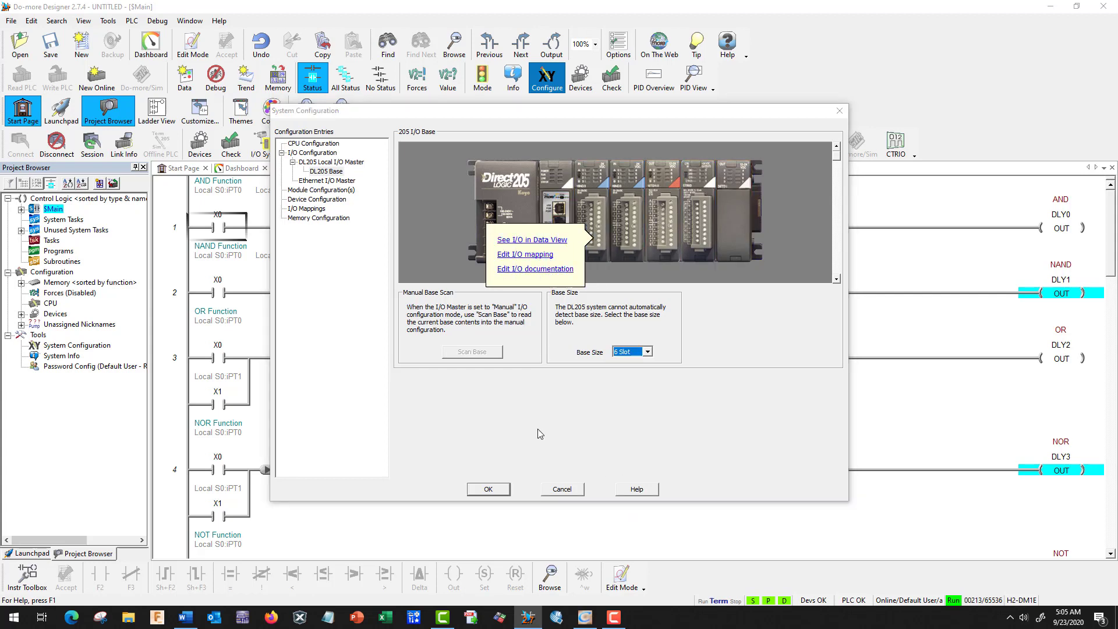
- Check module, device, I/O mapping and memory settings, then apply the configuration despite RUN mode
{"action": "left_click", "coordinate": [327, 191]}
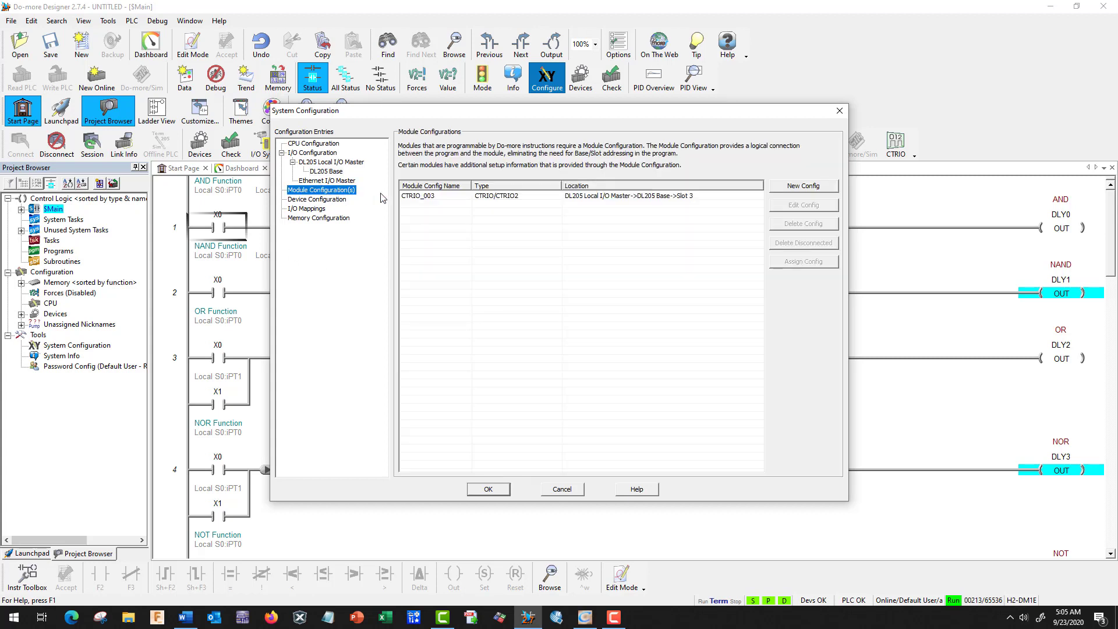
{"action": "left_click", "coordinate": [324, 200]}
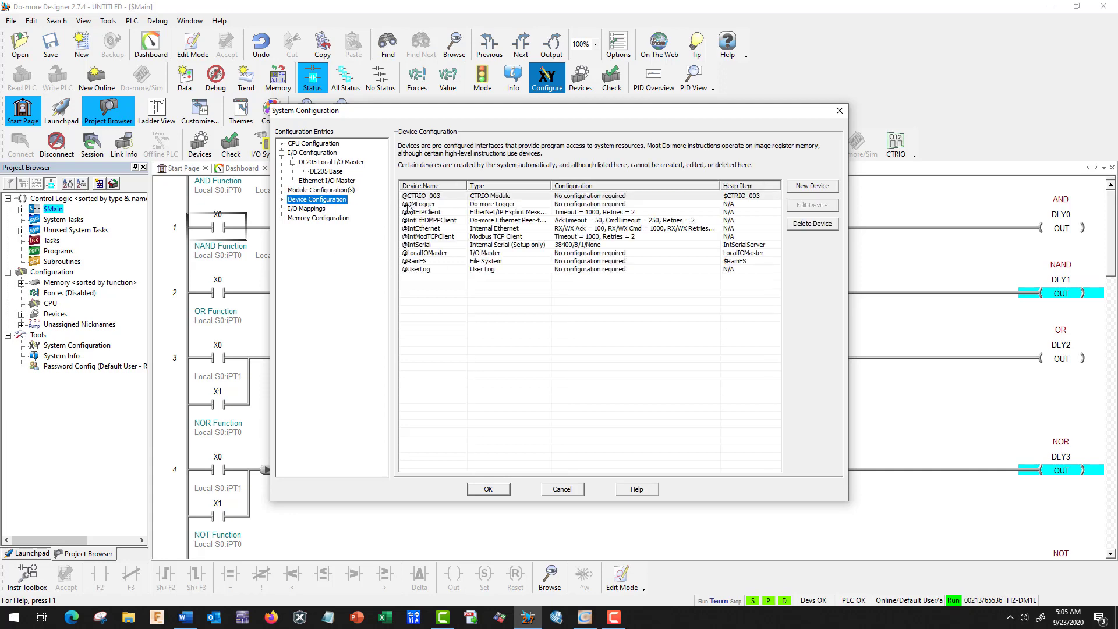
{"action": "left_click", "coordinate": [309, 209]}
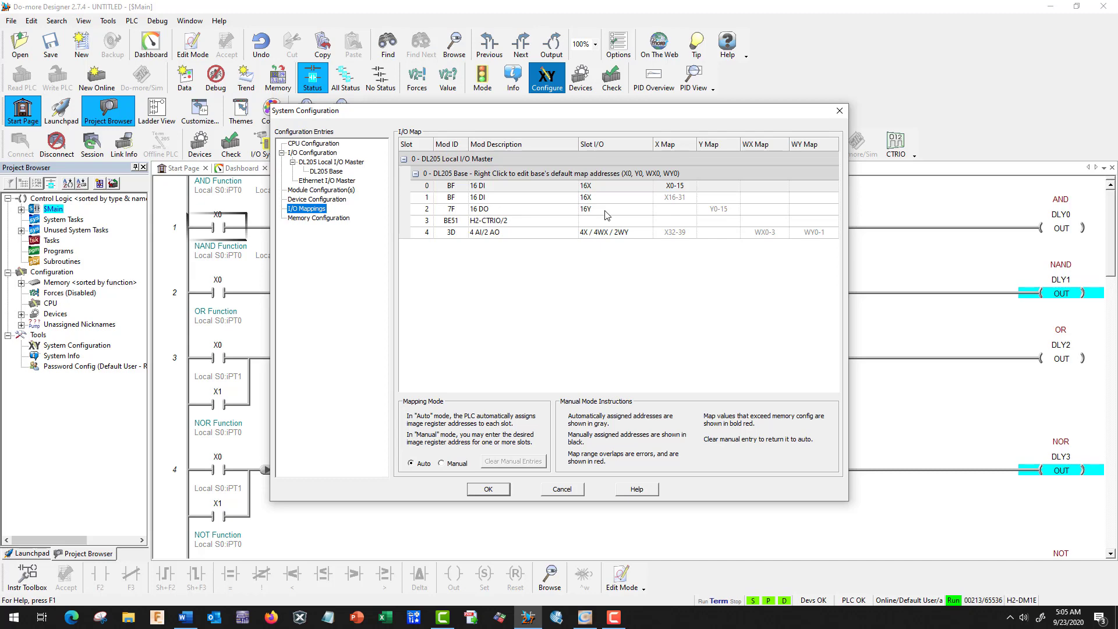
{"action": "left_click", "coordinate": [328, 219]}
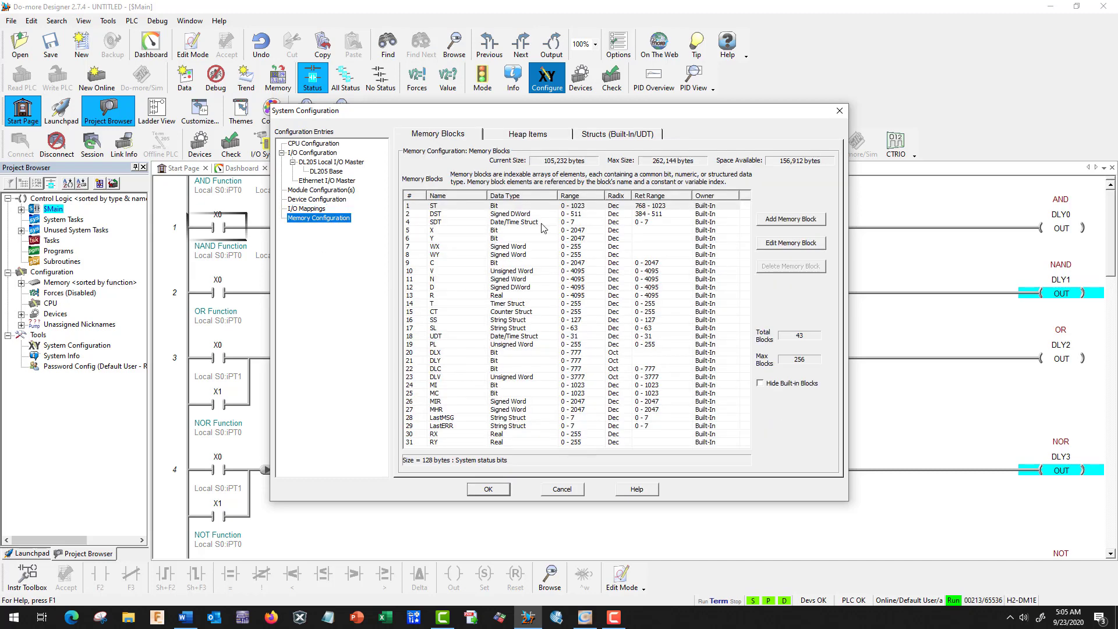
{"action": "left_click", "coordinate": [488, 489]}
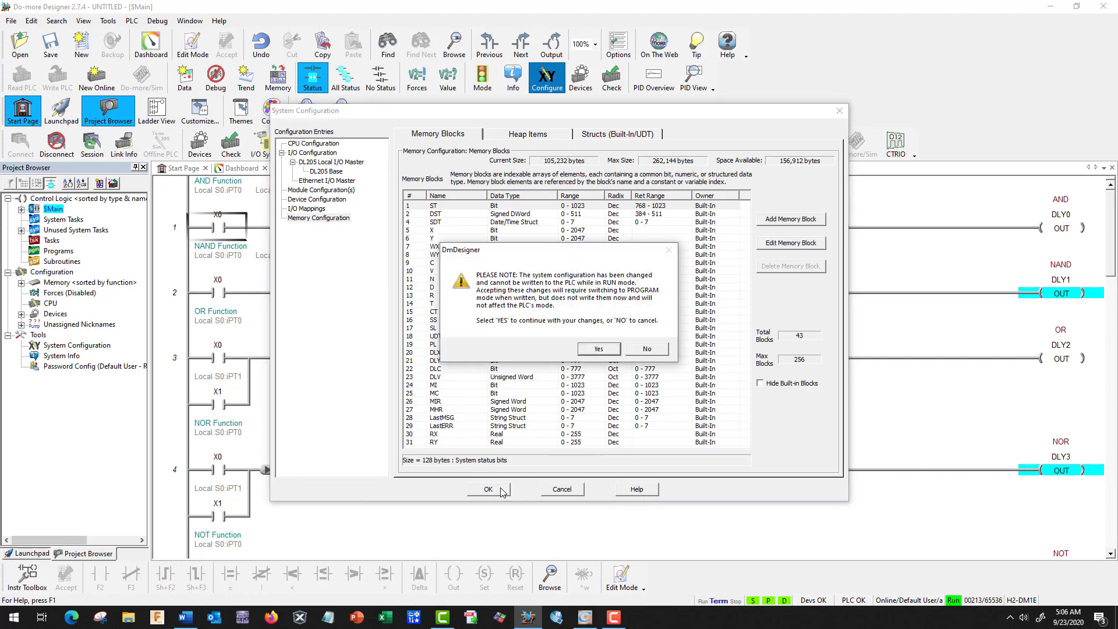
{"action": "left_click", "coordinate": [617, 352]}
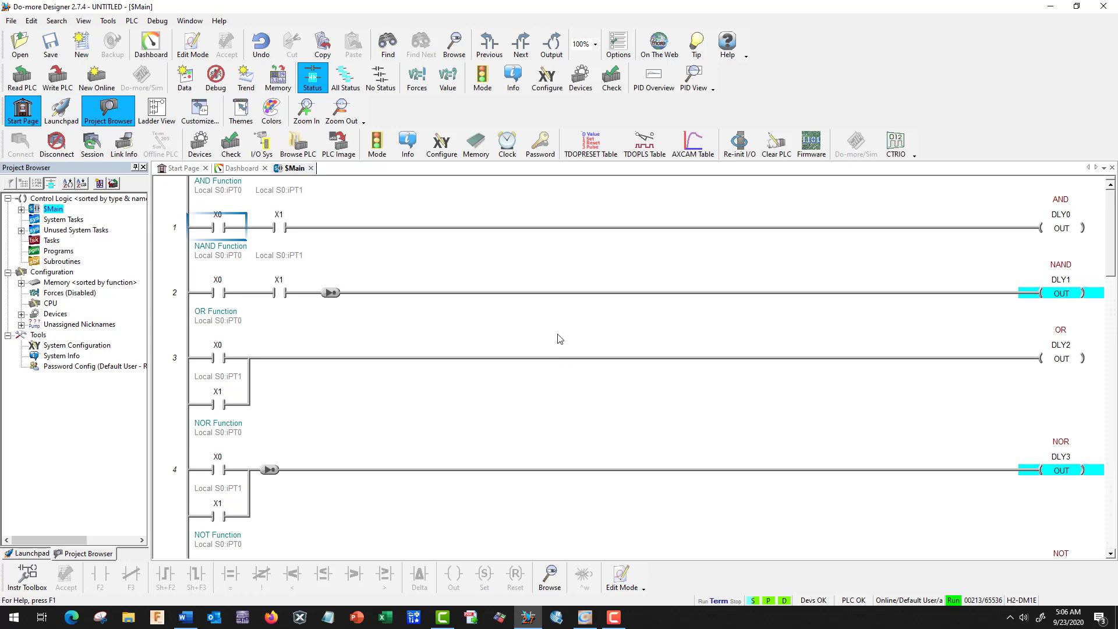
- In C-more micro, try reading Panel Information, dismiss the failure, and check the available COM ports: COM1, COM3 and COM6
{"action": "key", "text": "alt+Tab"}
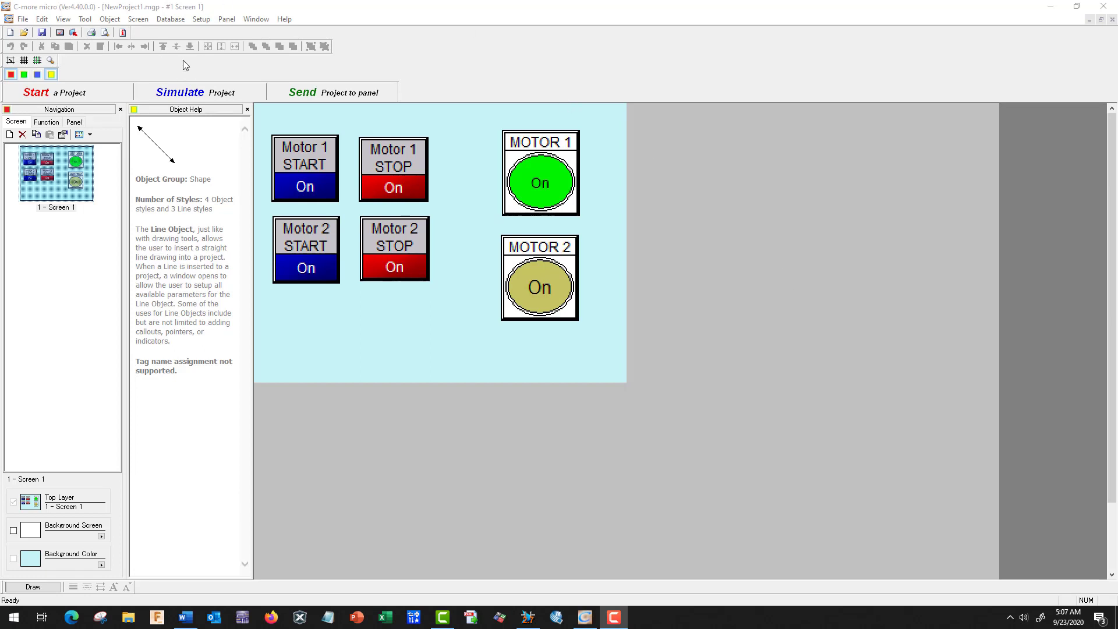
{"action": "left_click", "coordinate": [226, 19]}
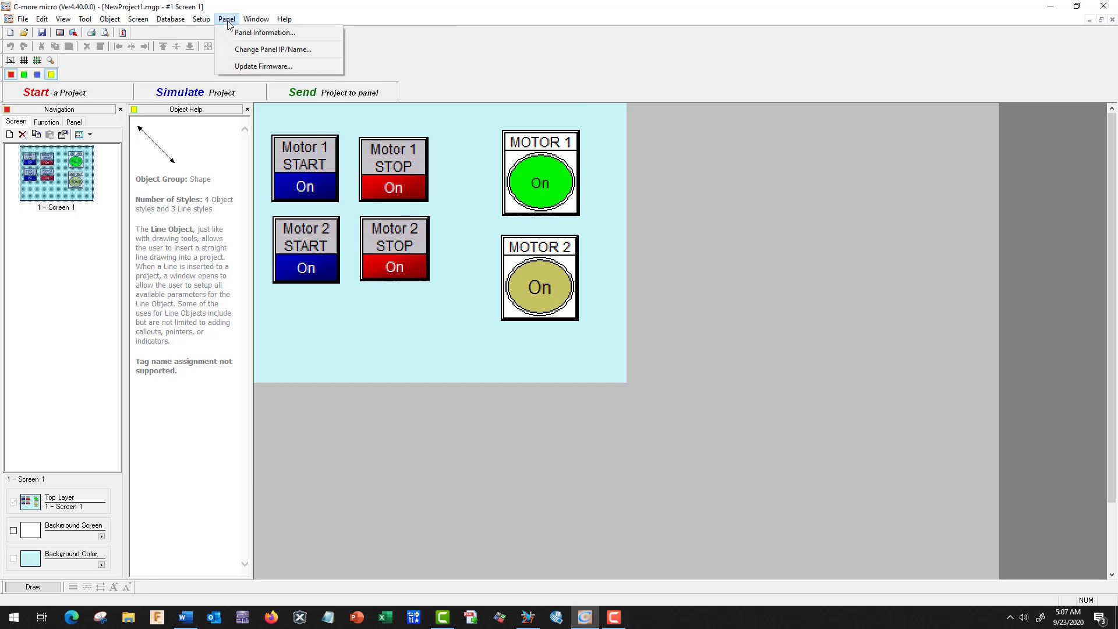
{"action": "left_click", "coordinate": [236, 34]}
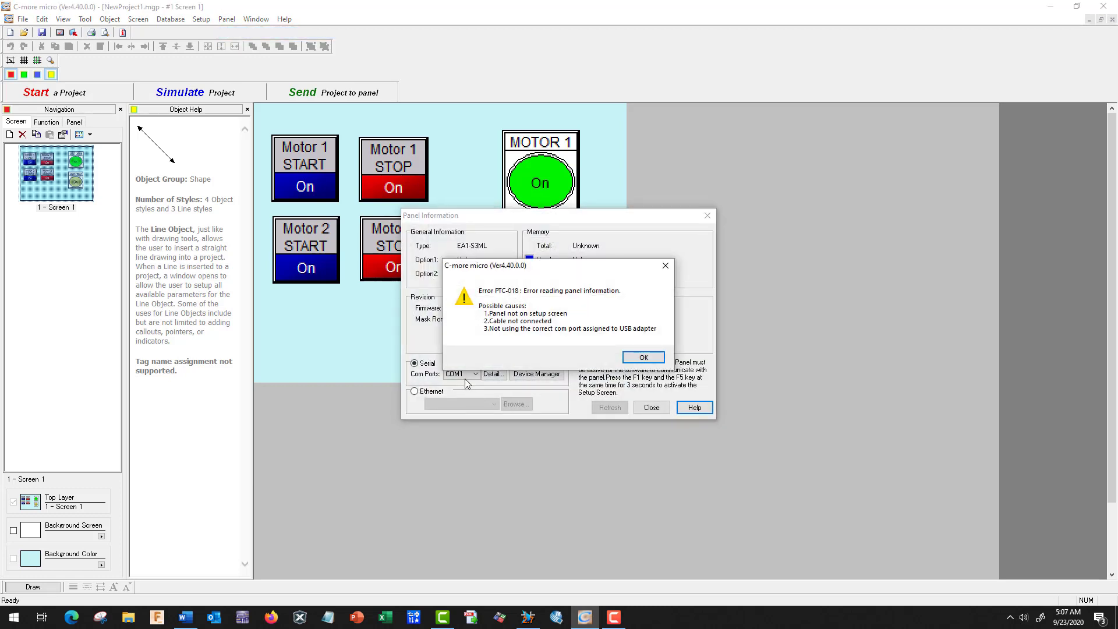
{"action": "left_click", "coordinate": [635, 356]}
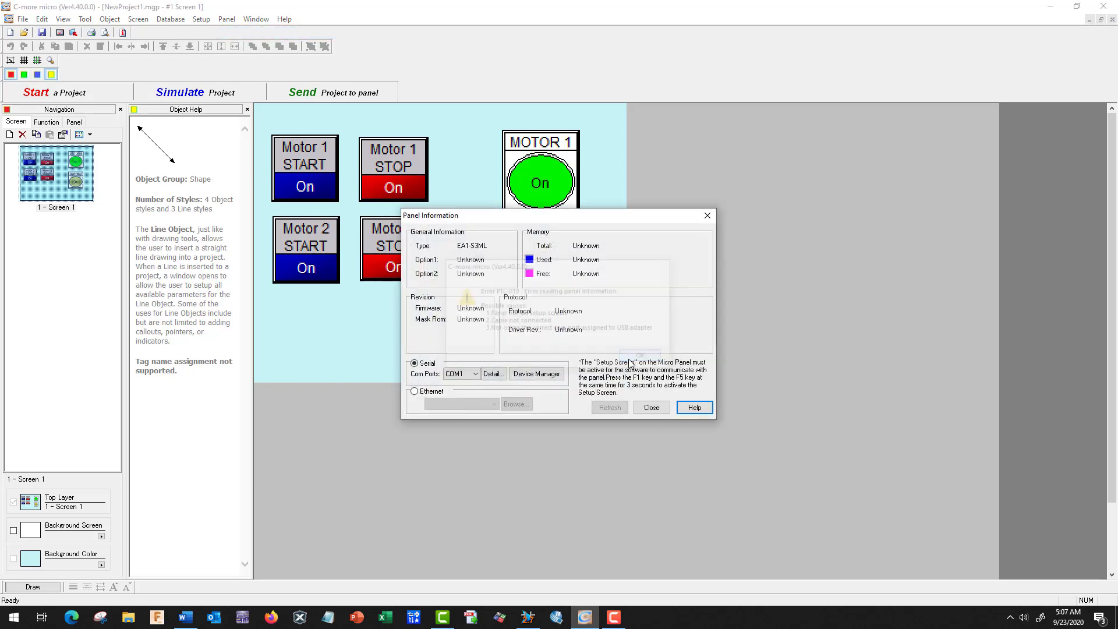
{"action": "left_click", "coordinate": [477, 374]}
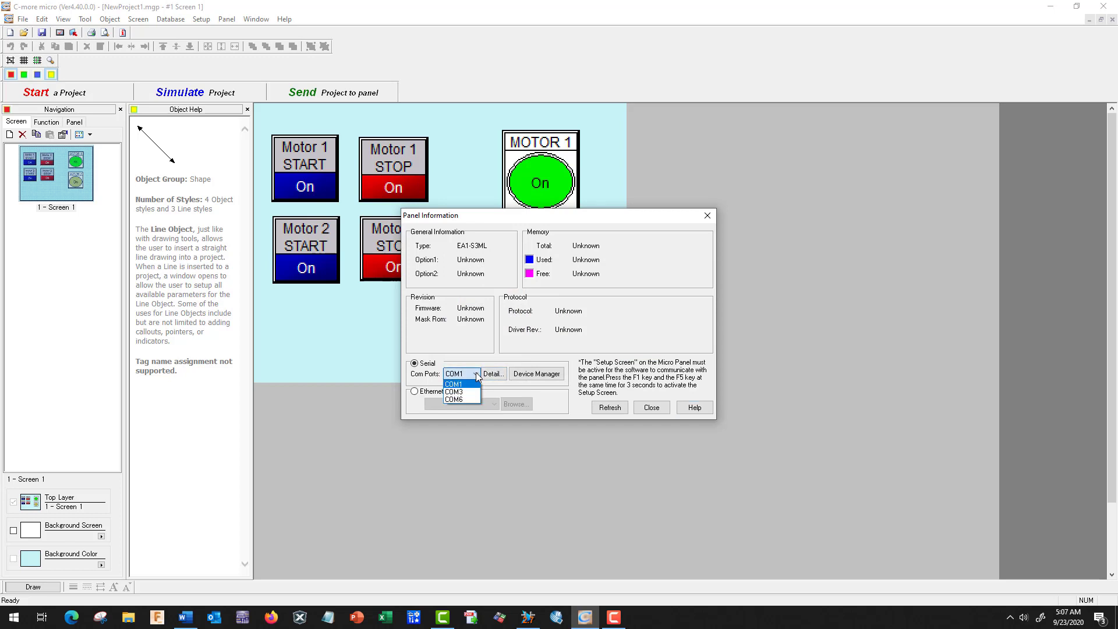
{"action": "left_click", "coordinate": [476, 374]}
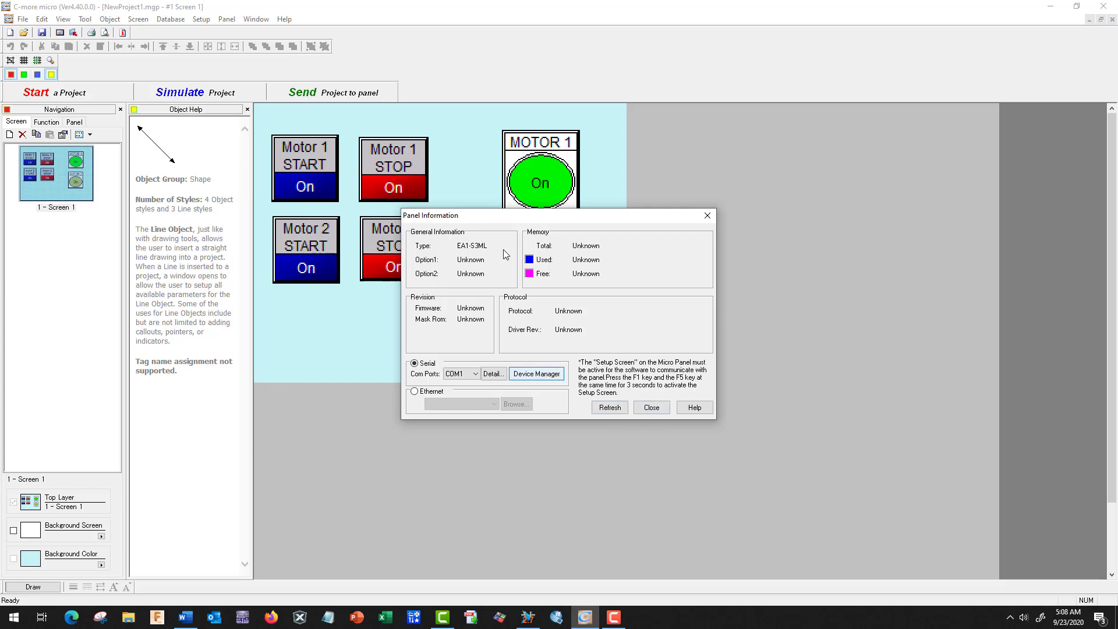
- Attempt to send the motor control project to the panel, dismissing the transfer error
{"action": "left_click", "coordinate": [652, 408]}
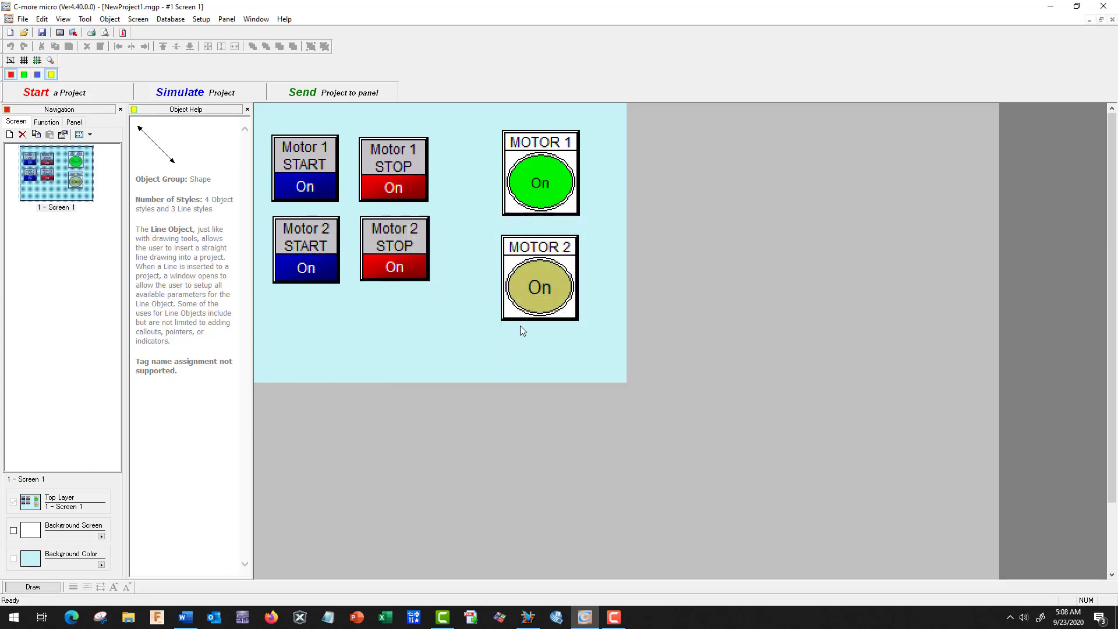
{"action": "left_click", "coordinate": [325, 93]}
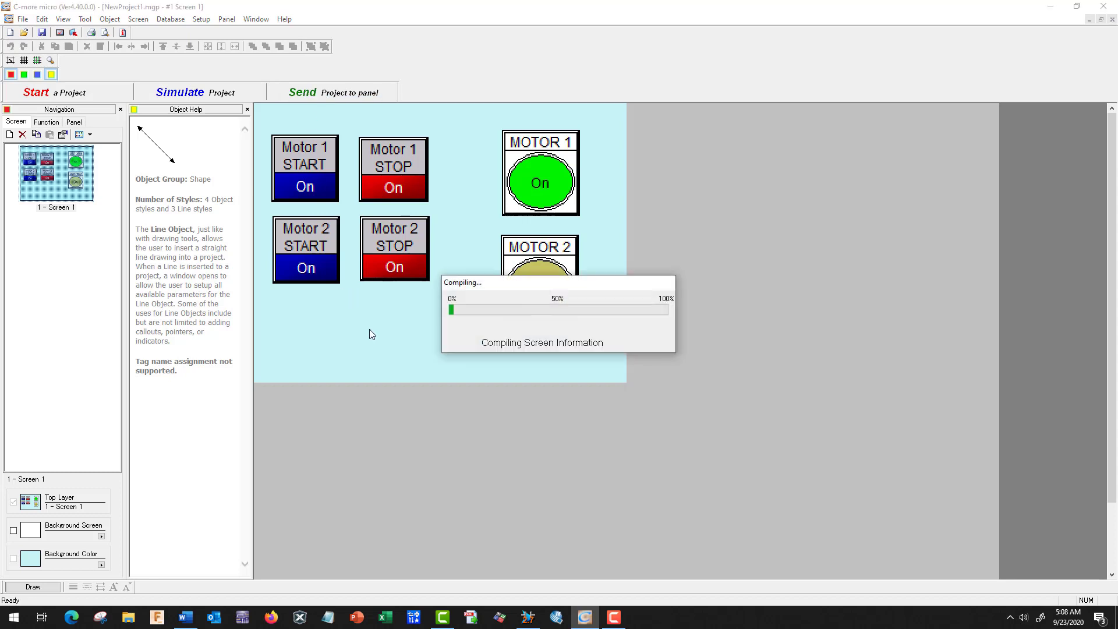
{"action": "left_click", "coordinate": [611, 224]}
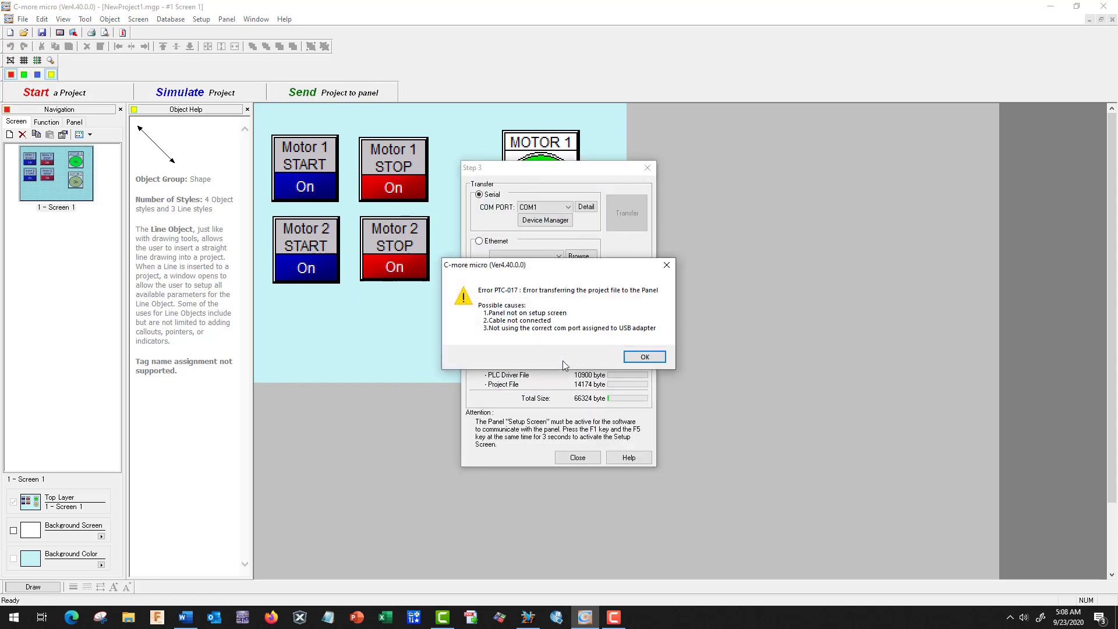
{"action": "left_click", "coordinate": [642, 357]}
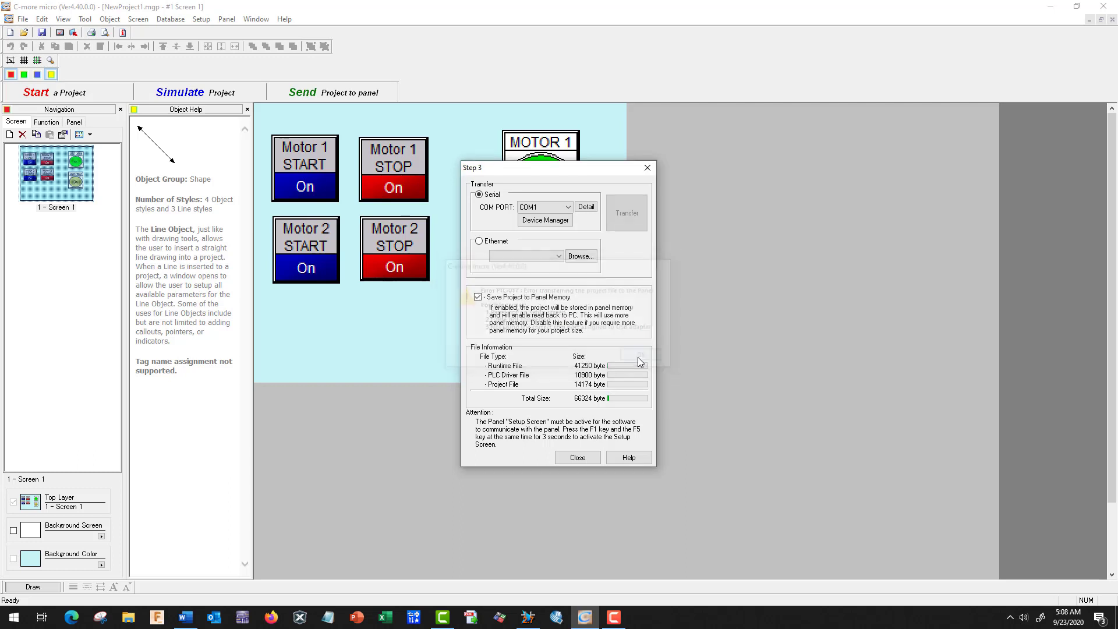
- Switch the transfer COM port to COM6 and resend the project until transfer completes
{"action": "left_click", "coordinate": [568, 207]}
{"action": "left_click", "coordinate": [559, 236]}
{"action": "left_click", "coordinate": [628, 220]}
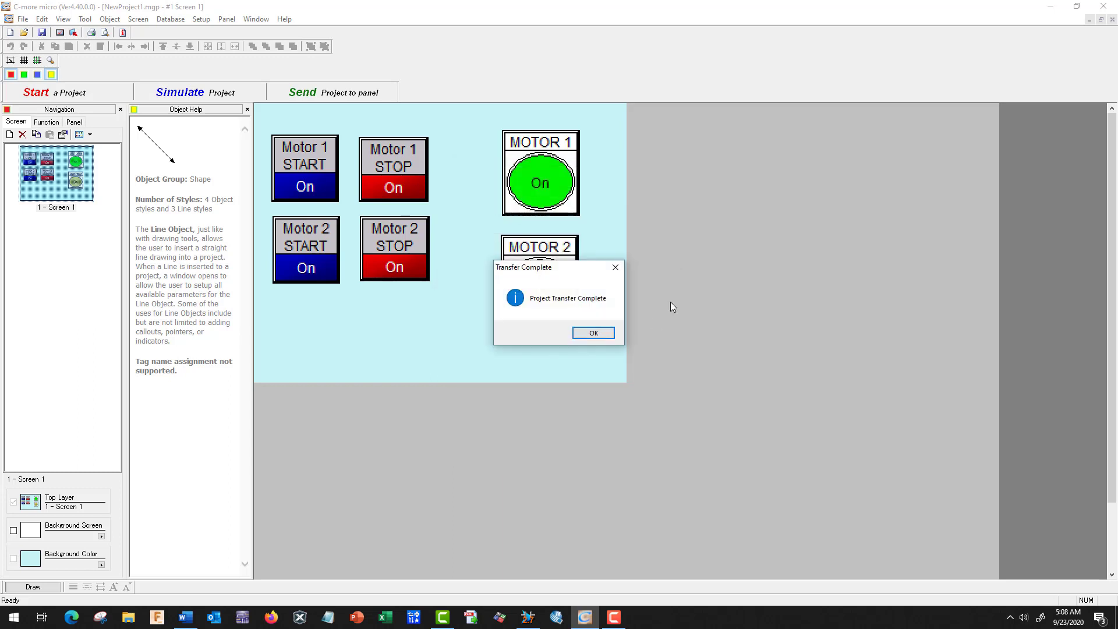
{"action": "left_click", "coordinate": [593, 332]}
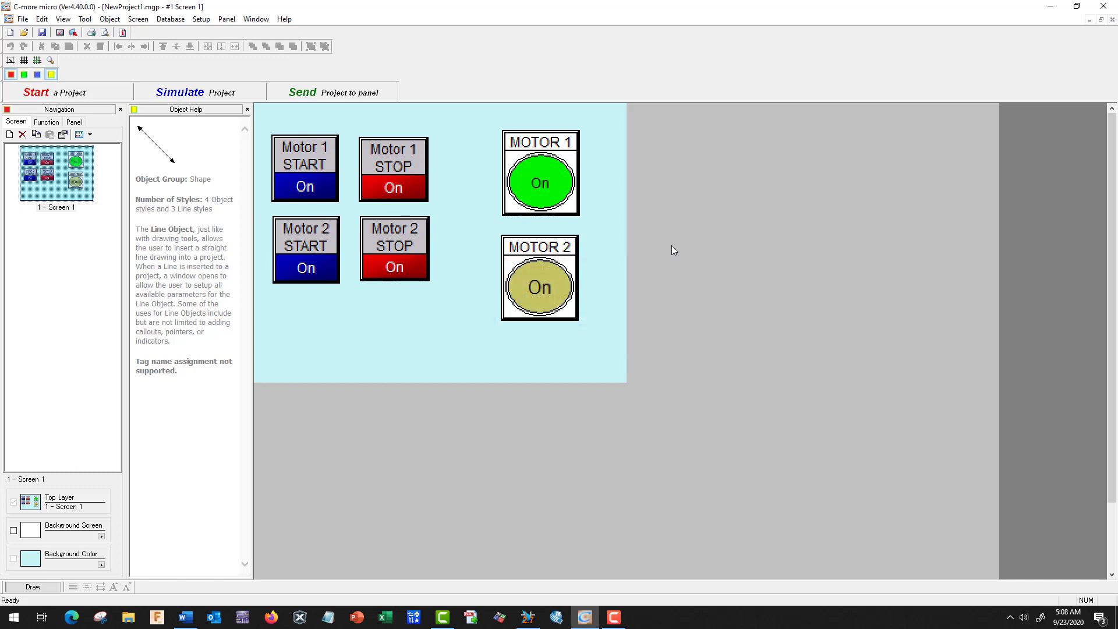
- Open the Panel Manager and inspect DEV001 on COM Port2: Do-more Serial, 38400 baud
{"action": "left_click", "coordinate": [201, 20]}
{"action": "left_click", "coordinate": [211, 34]}
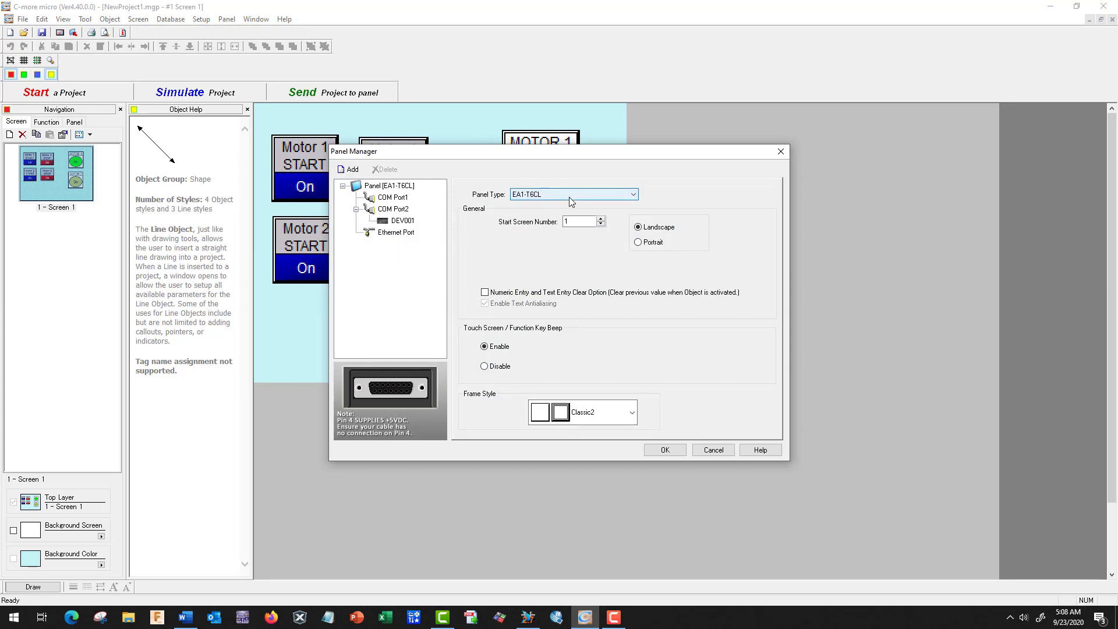
{"action": "left_click", "coordinate": [403, 220]}
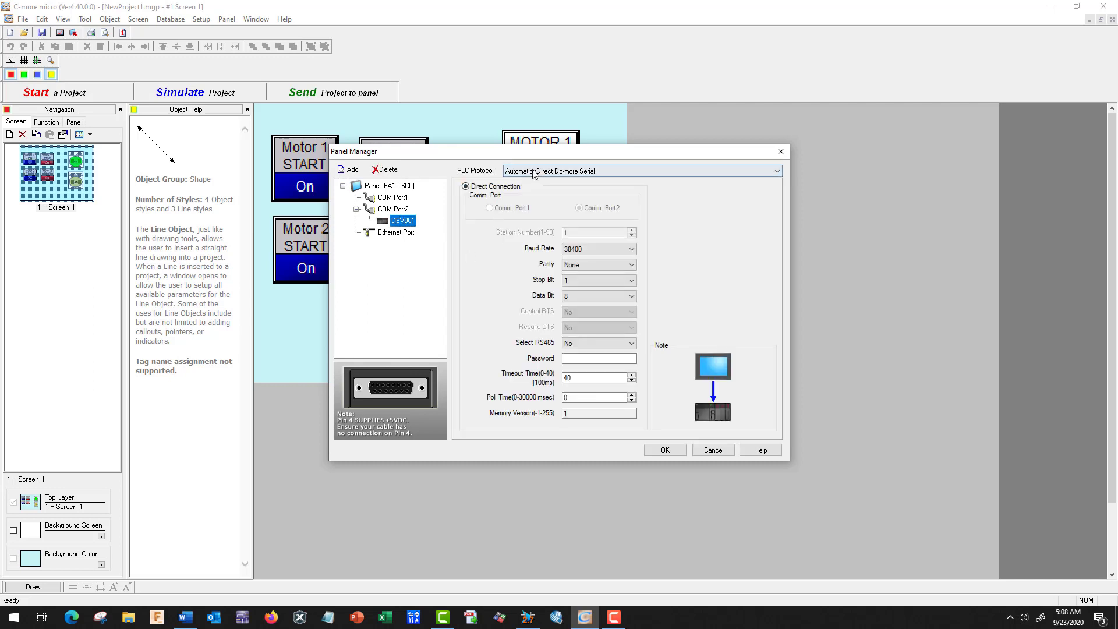